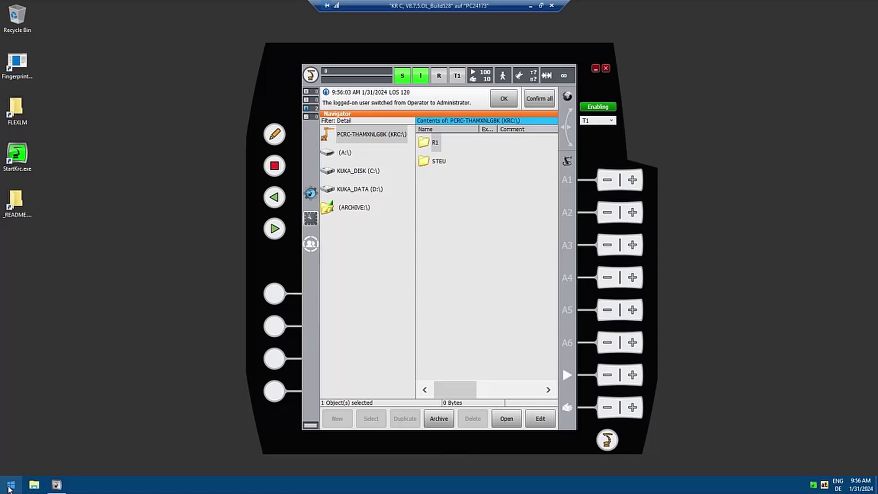
- Ping the license server at 10.0.0.xx.179 from Command Prompt, then close the window
{"action": "left_click", "coordinate": [10, 486]}
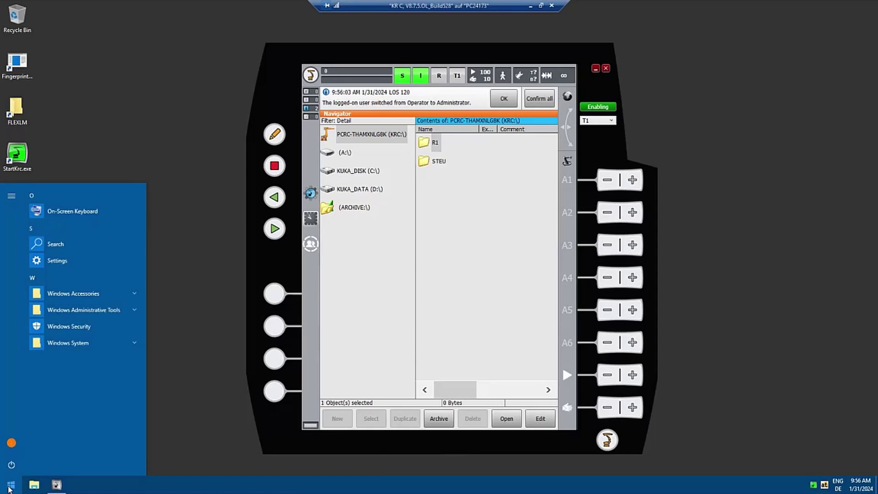
{"action": "type", "text": "cmd"}
{"action": "key", "text": "Return"}
{"action": "type", "text": "ping"}
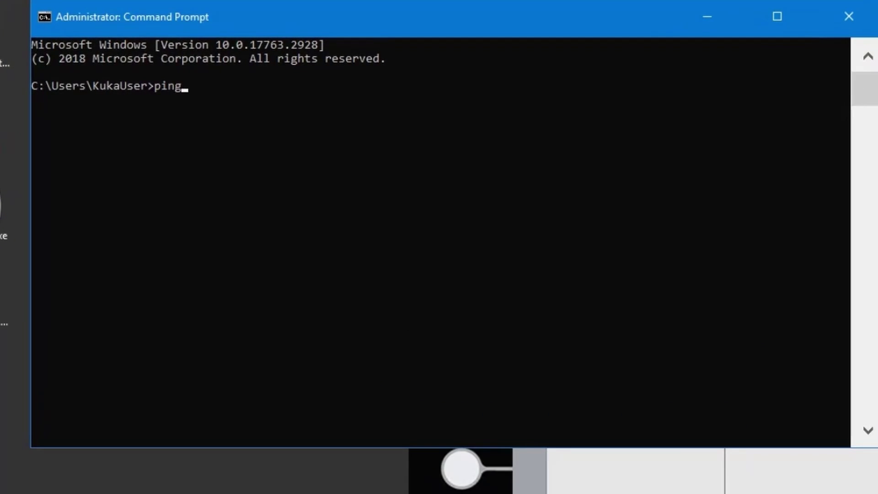
{"action": "type", "text": " 10"}
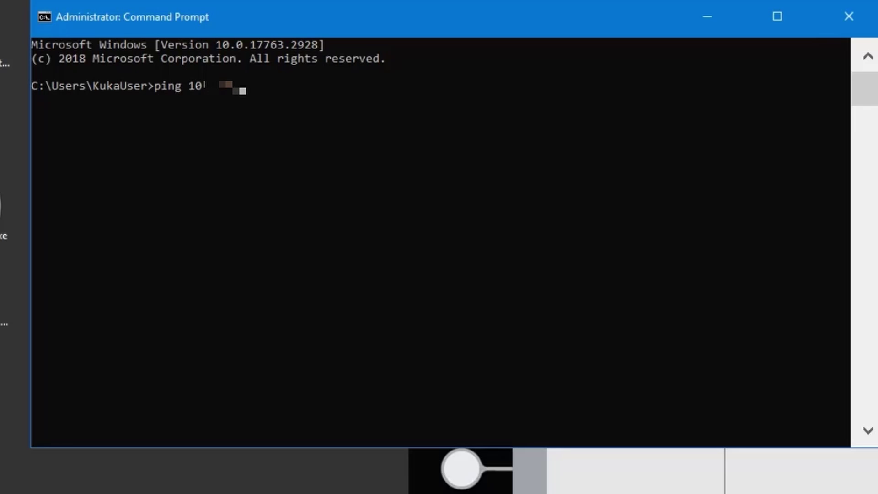
{"action": "type", "text": ".0.0.xx.179"}
{"action": "key", "text": "Return"}
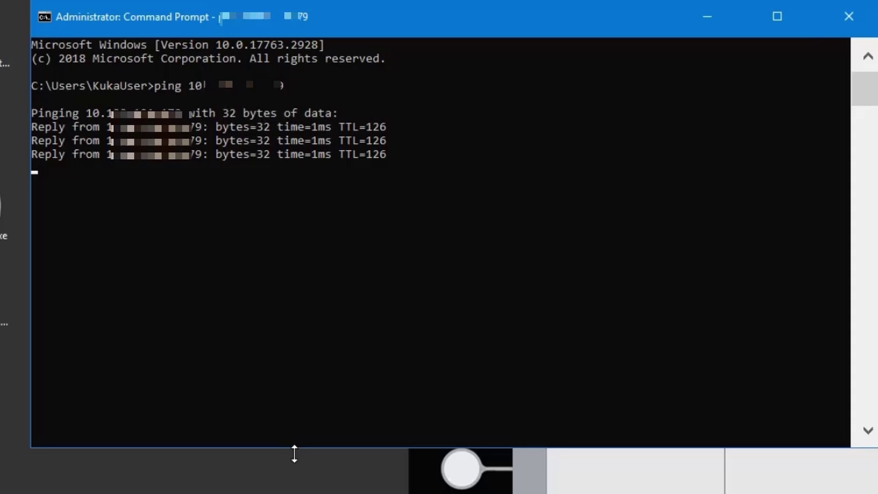
{"action": "left_click", "coordinate": [850, 12]}
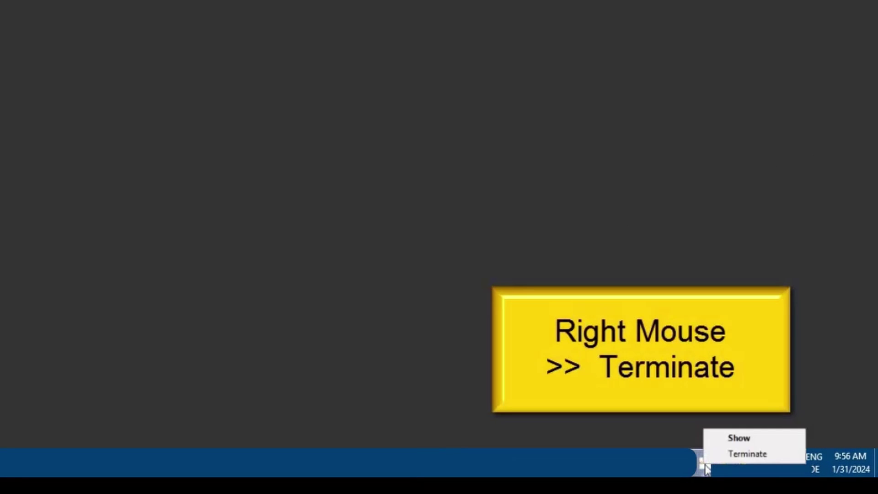
- Select the FLEXLM folder shortcut in File Explorer
{"action": "left_click", "coordinate": [746, 454]}
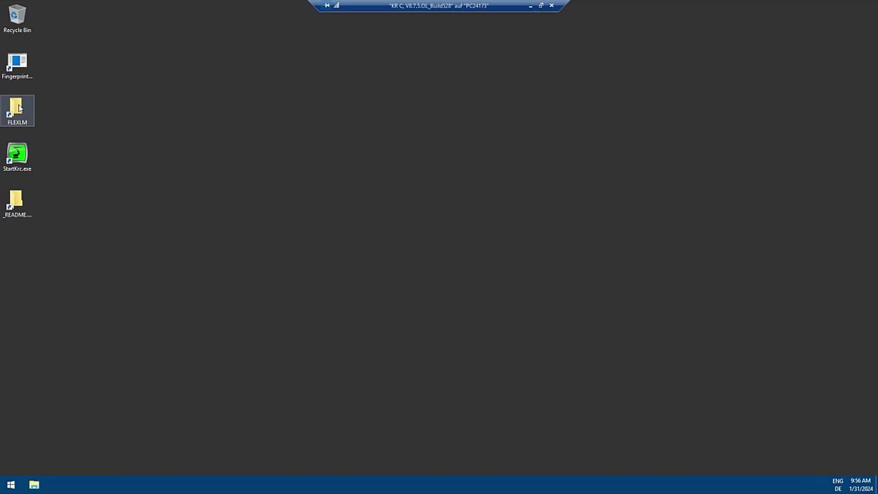
- Launch lmtools.exe from C:\KRC\UTIL\FLEXLM and show its Utilities page
{"action": "double_click", "coordinate": [17, 109]}
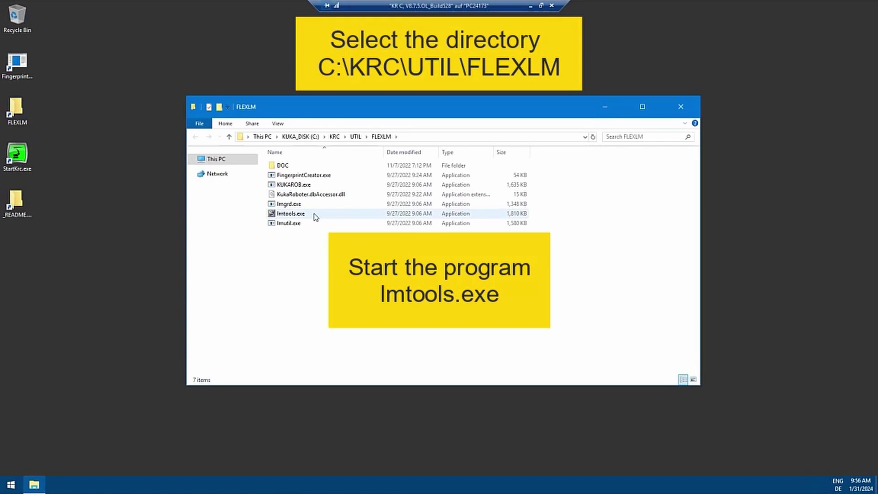
{"action": "double_click", "coordinate": [314, 214]}
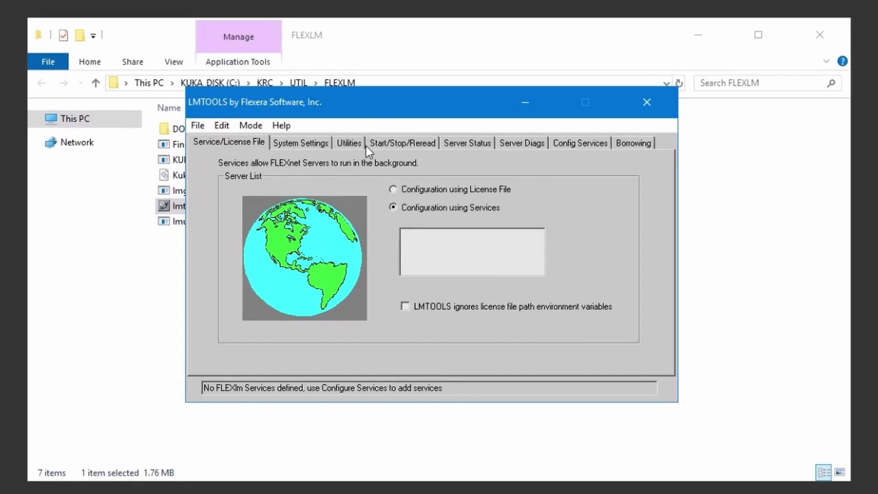
{"action": "left_click", "coordinate": [347, 143]}
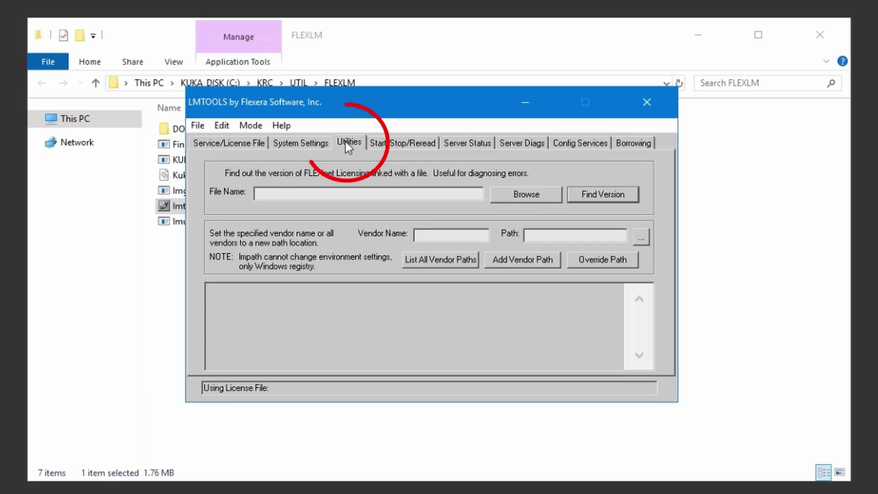
{"action": "left_click", "coordinate": [441, 236]}
{"action": "type", "text": "LM"}
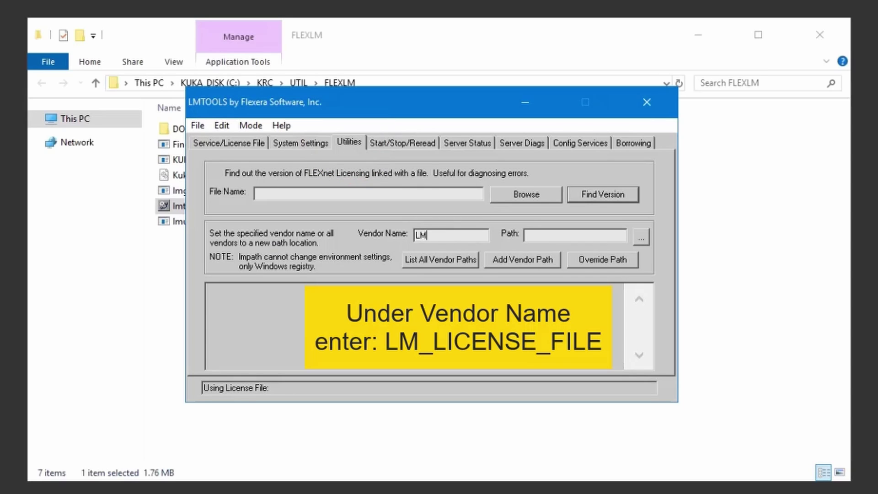
{"action": "type", "text": "_LICENSE_FILE"}
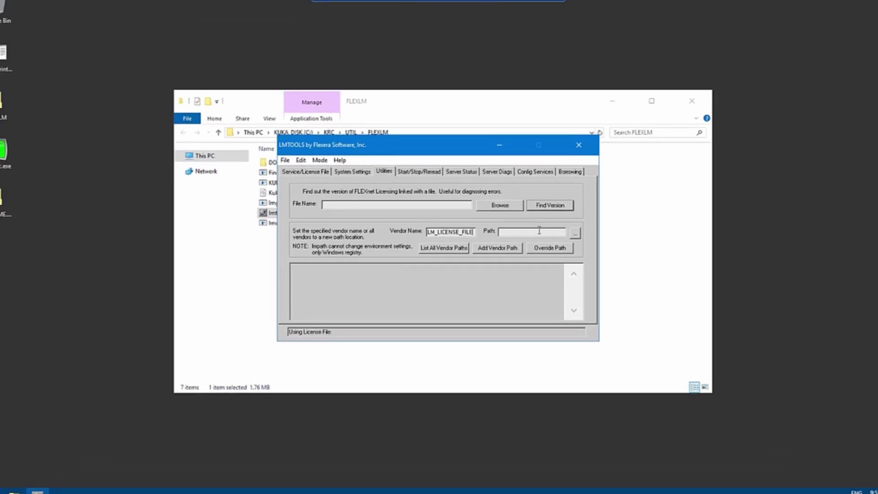
{"action": "left_click", "coordinate": [527, 232]}
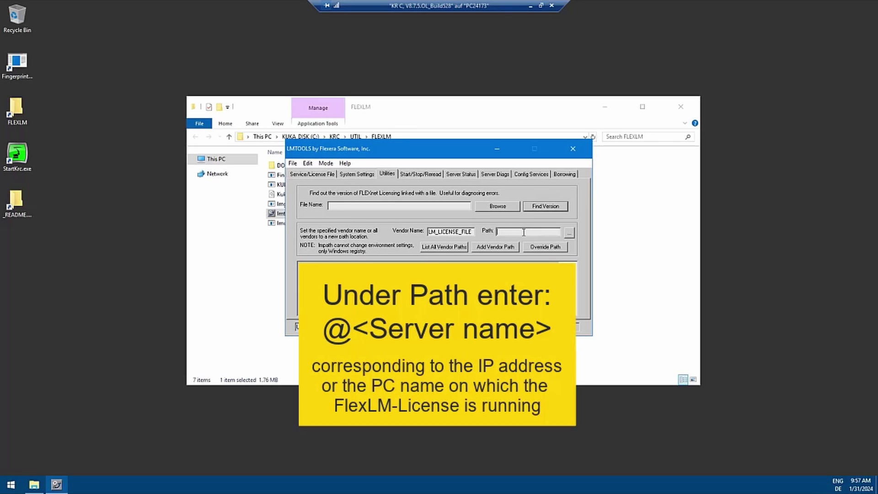
{"action": "type", "text": "@10."}
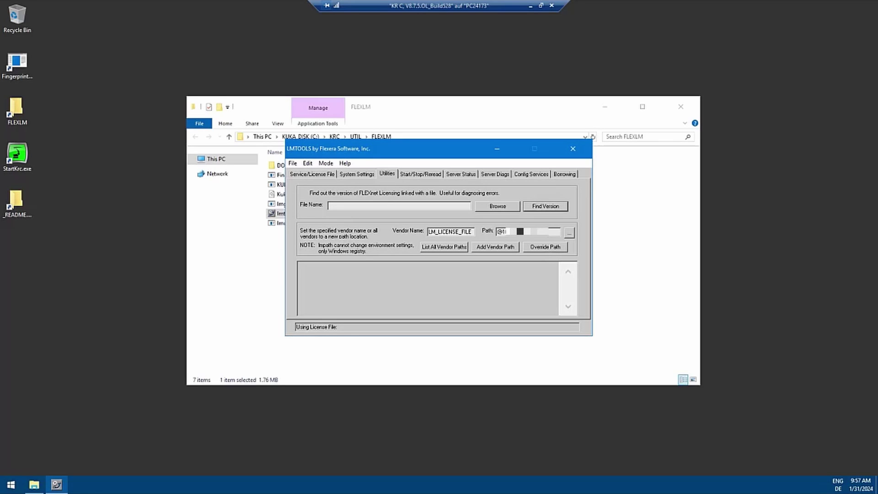
{"action": "left_click", "coordinate": [480, 249]}
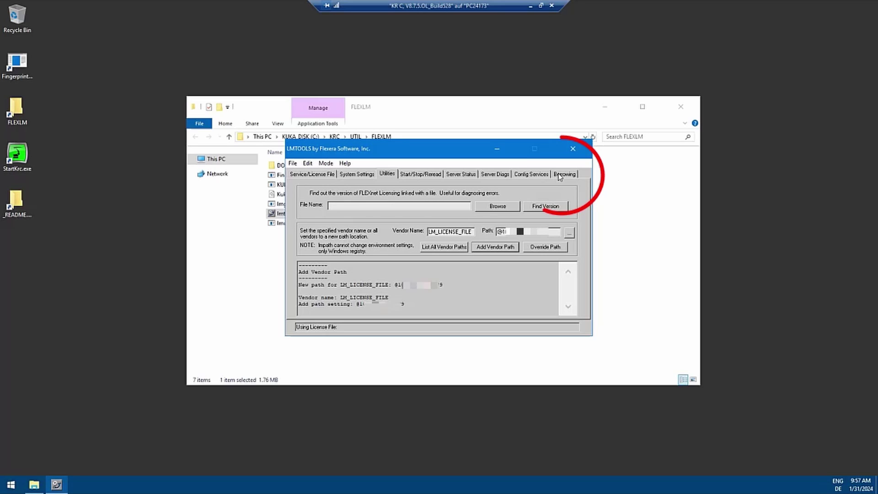
- On the Borrowing tab, set vendor name KUKAROB and return date 01-02-2024
{"action": "left_click", "coordinate": [565, 174]}
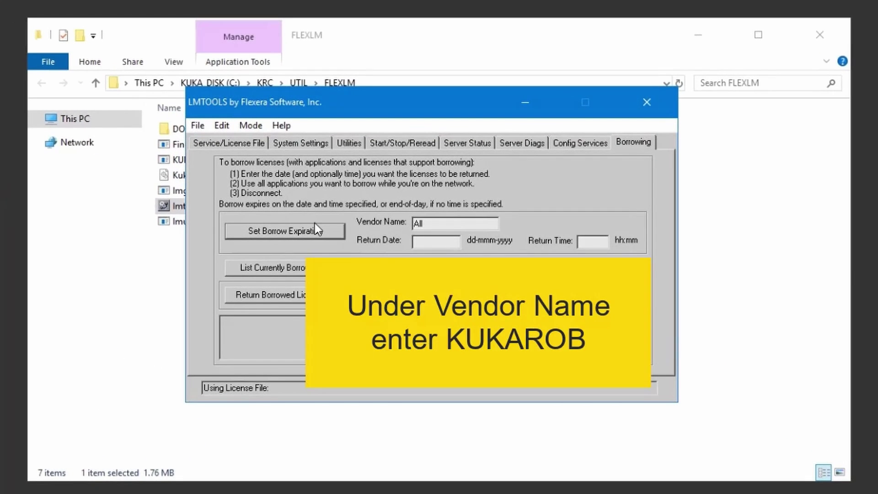
{"action": "double_click", "coordinate": [449, 223]}
{"action": "type", "text": "KUKAROB"}
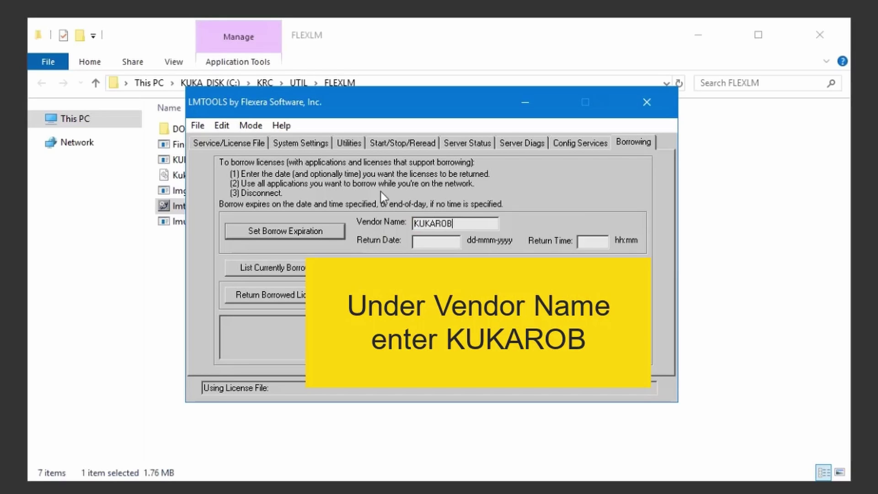
{"action": "left_click", "coordinate": [435, 238]}
{"action": "type", "text": "01."}
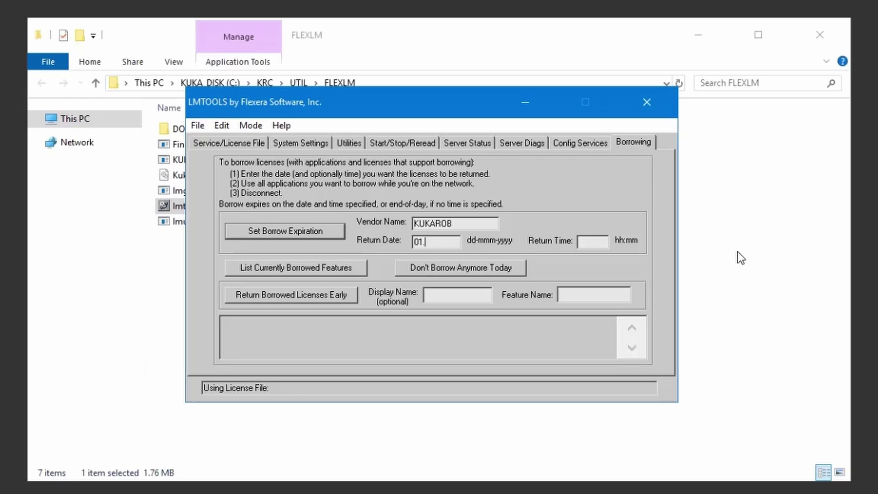
{"action": "key", "text": "BackSpace"}
{"action": "type", "text": "-02"}
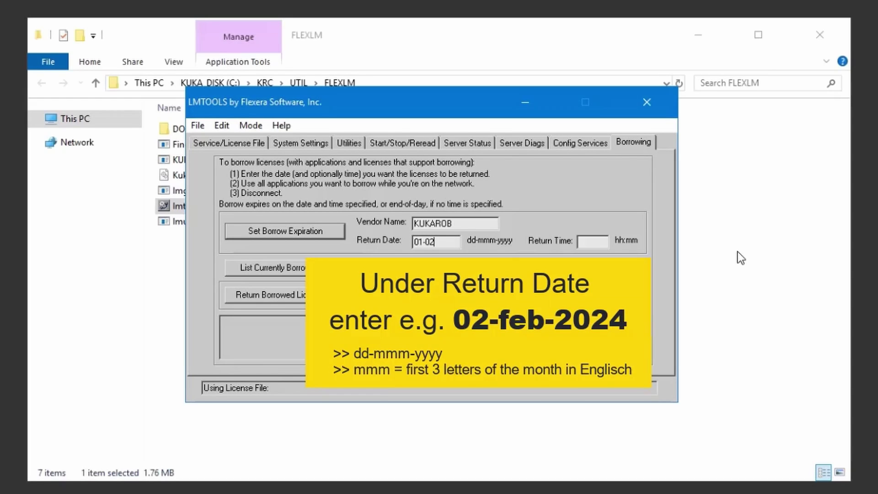
{"action": "type", "text": "-2024"}
- Set return time 12:00, correct the date to 01-feb-2024, and apply the borrow expiration
{"action": "left_click", "coordinate": [595, 242]}
{"action": "type", "text": "12:00"}
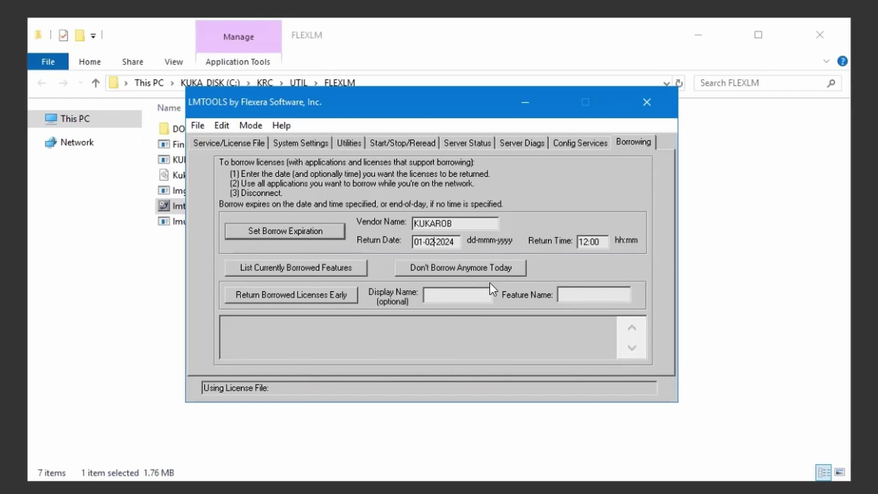
{"action": "left_click_drag", "start_coordinate": [426, 242], "coordinate": [438, 242]}
{"action": "type", "text": "feb"}
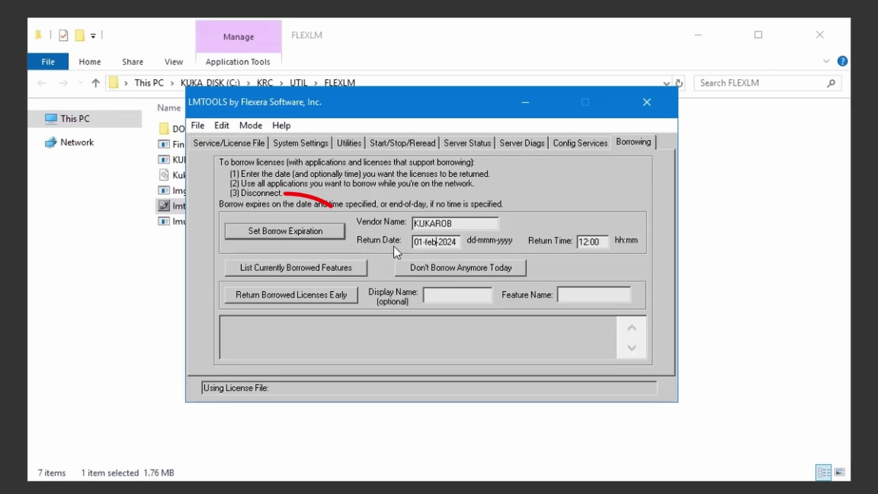
{"action": "left_click", "coordinate": [315, 231]}
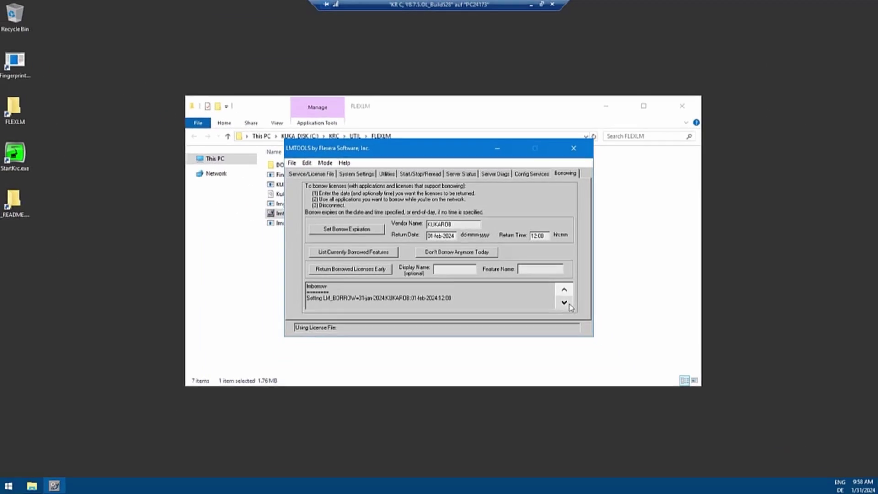
- Close LMTOOLS and the FLEXLM folder window
{"action": "left_click", "coordinate": [631, 348]}
{"action": "left_click", "coordinate": [573, 149]}
{"action": "left_click", "coordinate": [680, 107]}
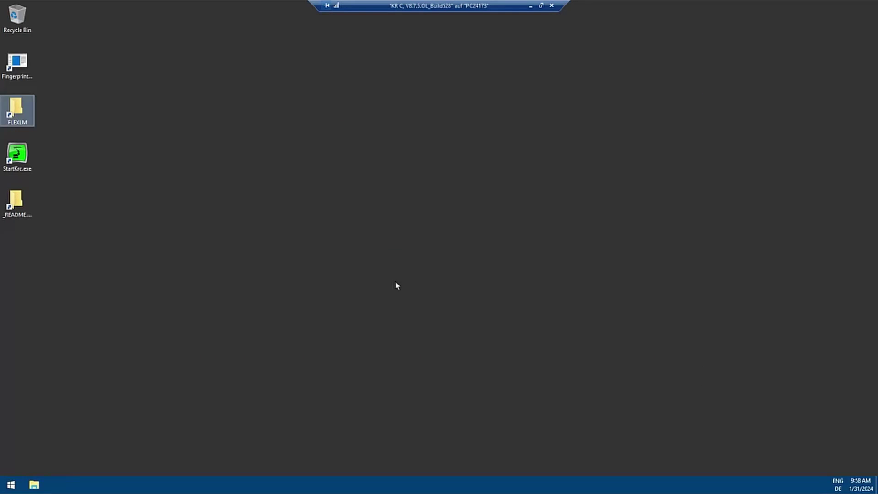
- Disconnect the session from Start > Power and sign back in with the user's credentials
{"action": "left_click", "coordinate": [14, 482]}
{"action": "left_click", "coordinate": [12, 466]}
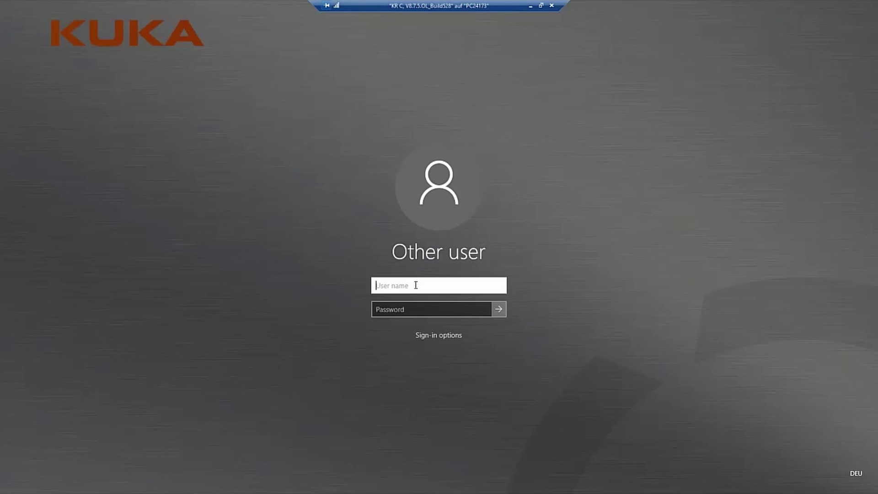
{"action": "key", "text": "Tab"}
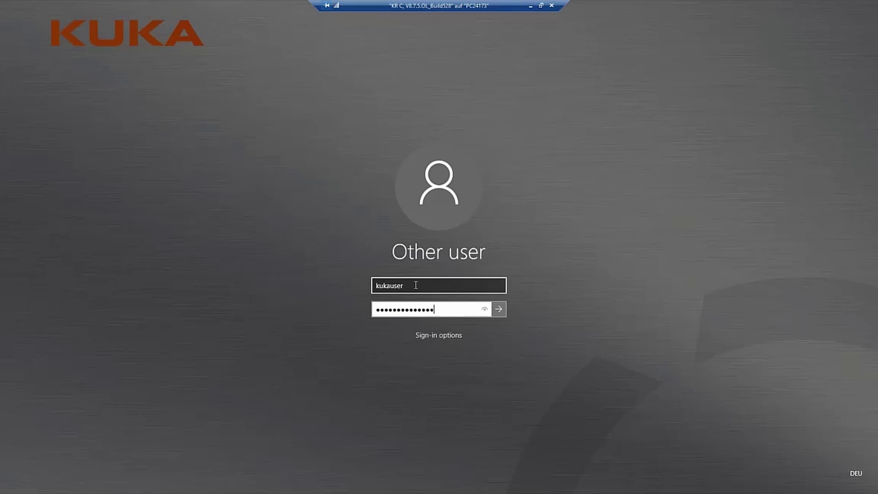
{"action": "key", "text": "Return"}
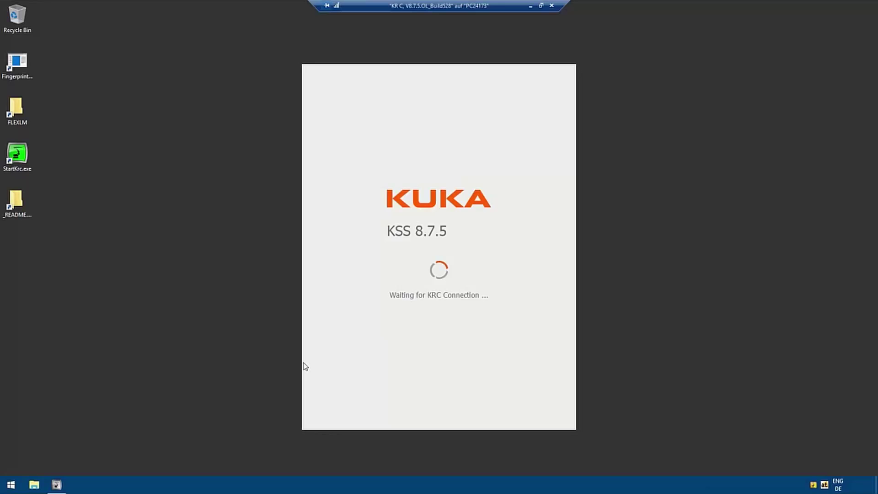
- Ping the controller at 10.0.1.9 from an administrator Command Prompt, then close it
{"action": "left_click", "coordinate": [11, 486]}
{"action": "type", "text": "cmd"}
{"action": "key", "text": "Return"}
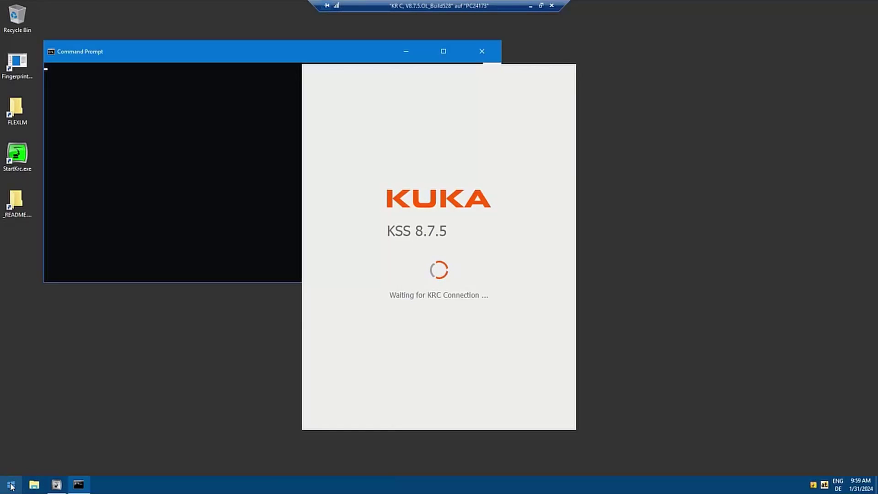
{"action": "type", "text": "ping 10"}
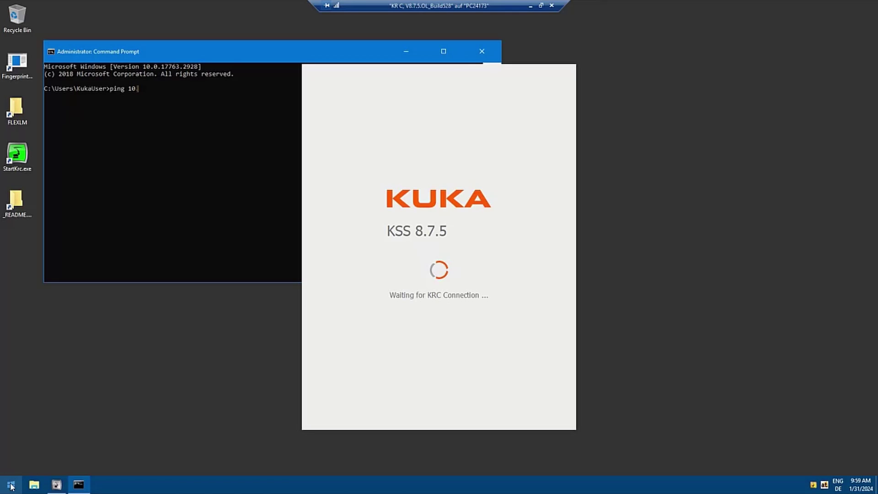
{"action": "type", "text": ".0.1.9"}
{"action": "key", "text": "Return"}
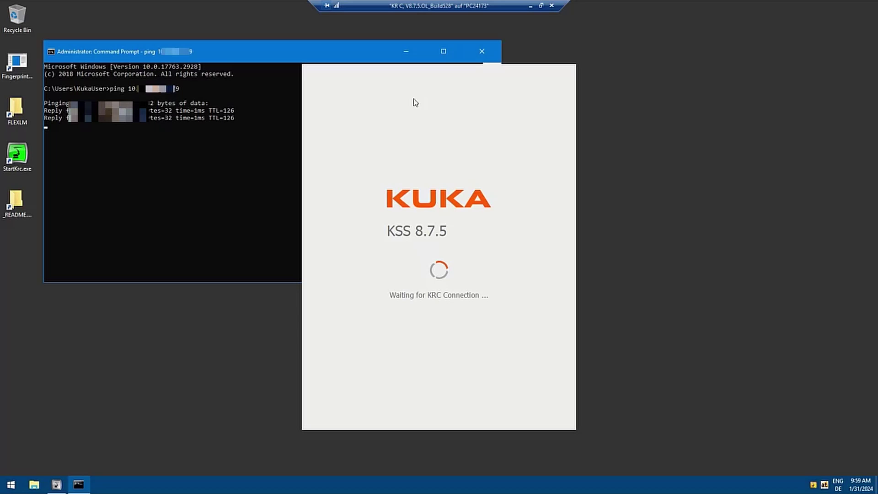
{"action": "left_click", "coordinate": [490, 51]}
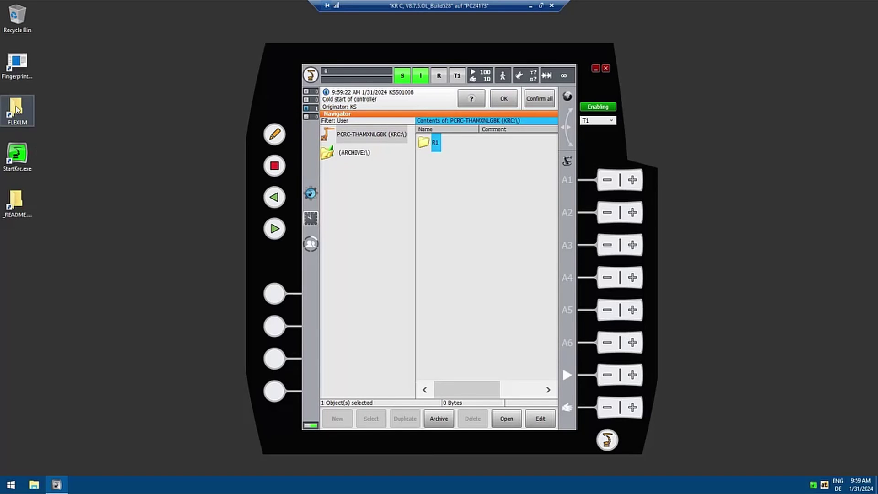
- Relaunch LMTOOLS and list currently borrowed features, showing the KUKAROB HMI license expiring 1-Feb-24
{"action": "double_click", "coordinate": [16, 109]}
{"action": "double_click", "coordinate": [309, 213]}
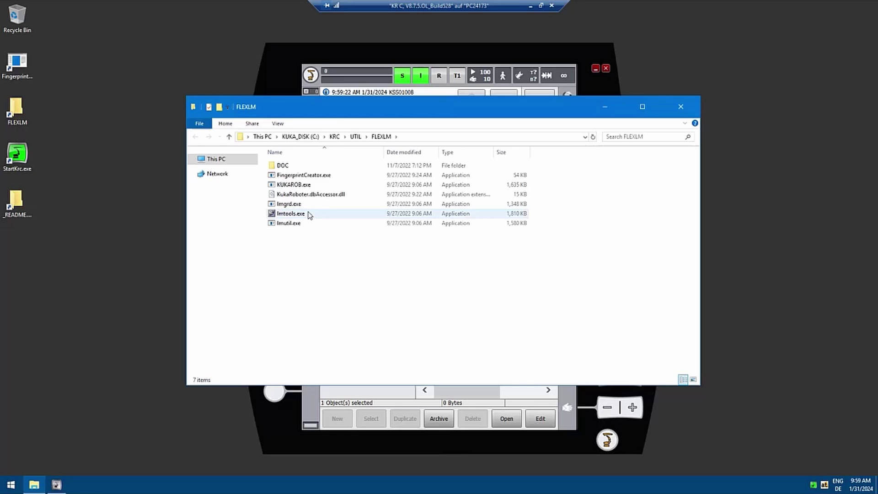
{"action": "left_click", "coordinate": [564, 173]}
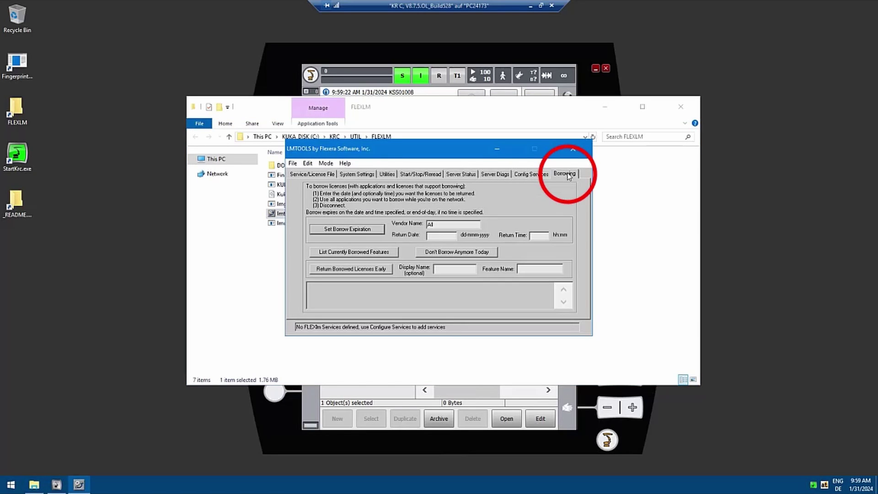
{"action": "left_click", "coordinate": [383, 253]}
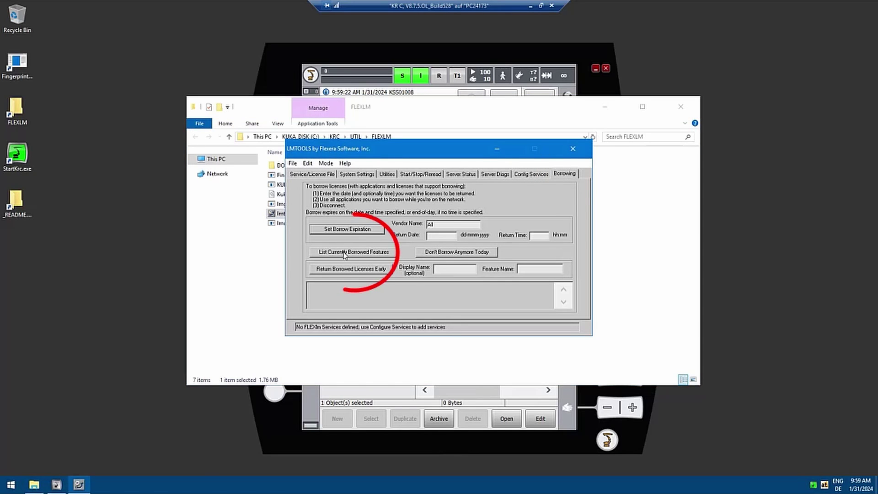
{"action": "left_click", "coordinate": [563, 302]}
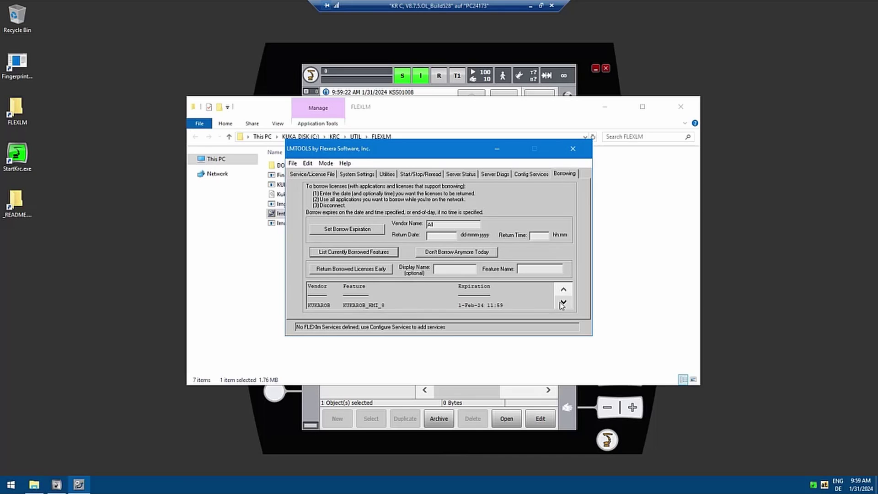